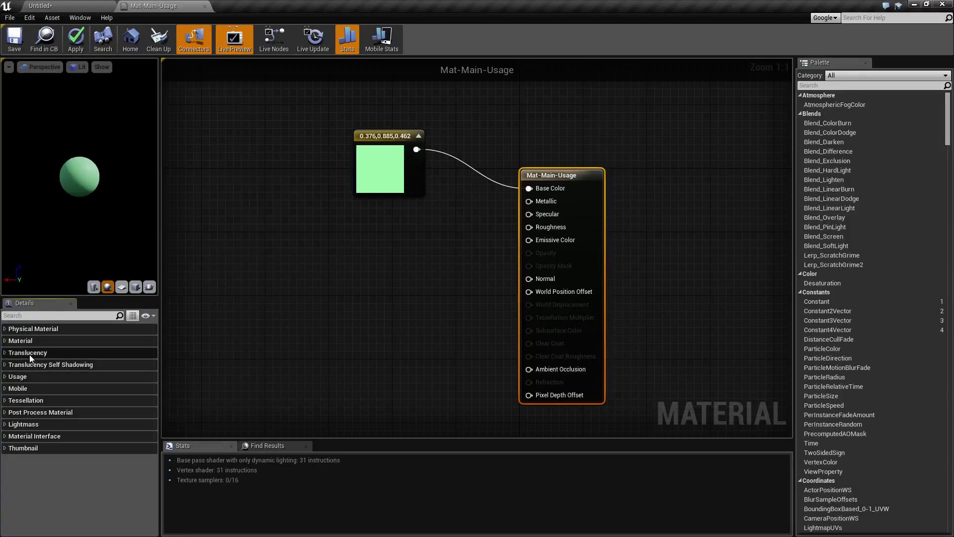
Expand the Usage category, then apply and save Mat-Main-Usage with every usage flag still off
click(5, 377)
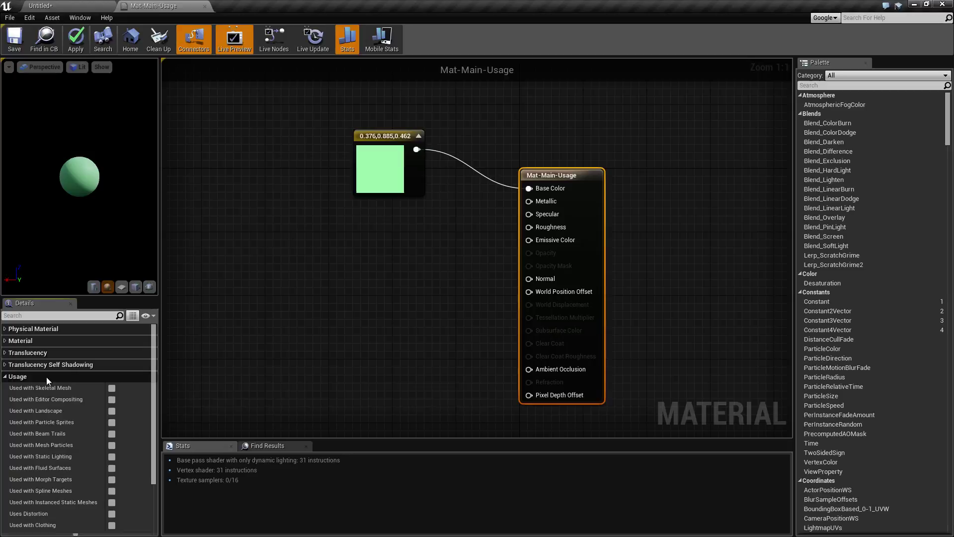
scroll(52, 386, down, 3)
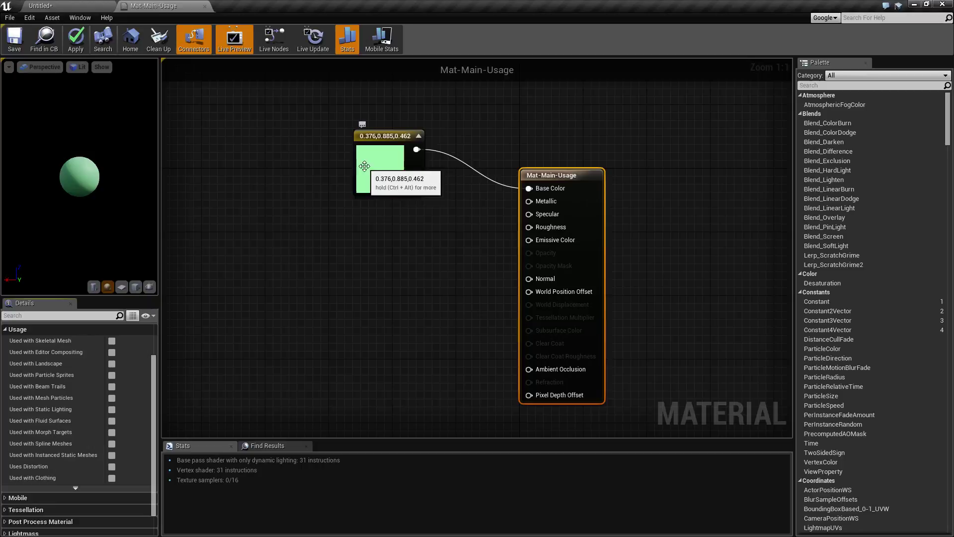
click(75, 40)
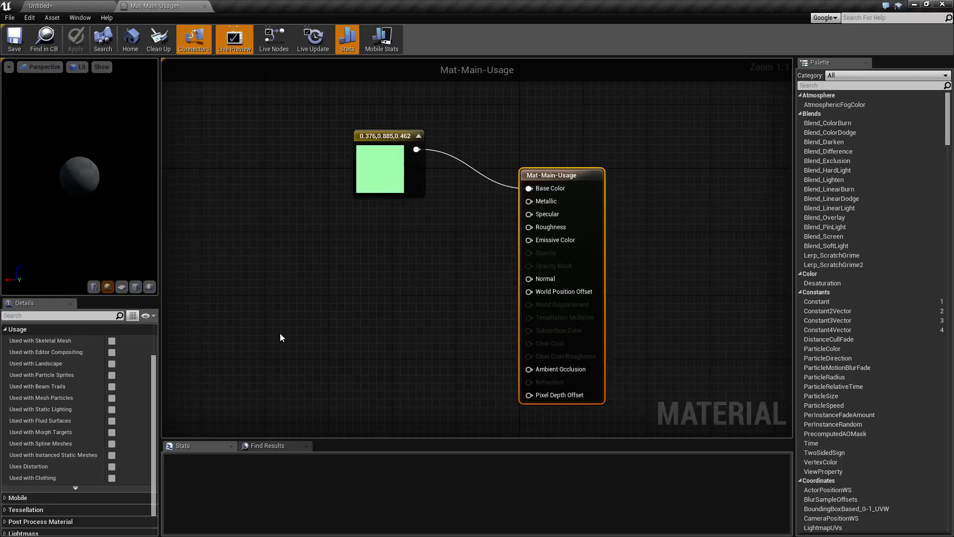
key(ctrl+s)
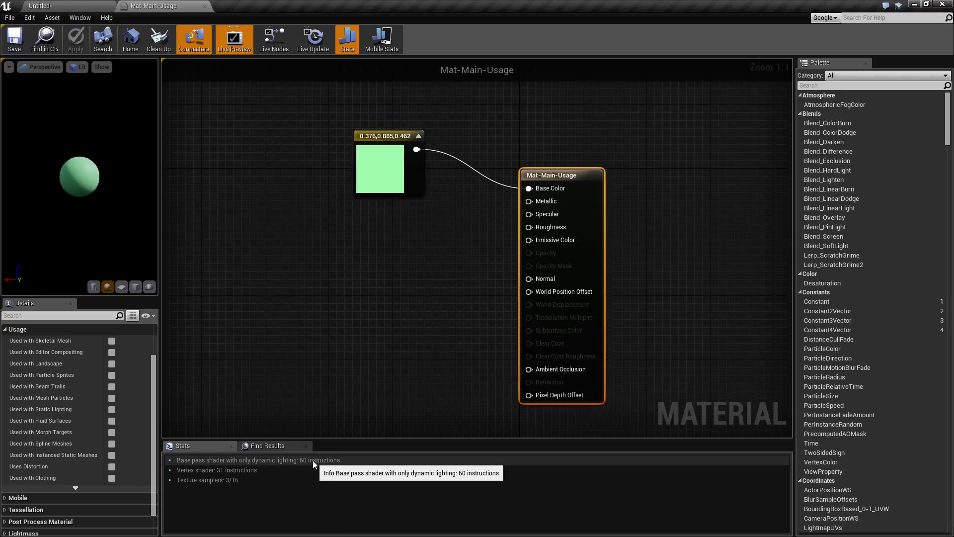
In the level, select the Light Source to check its mobility and frame the cube and floor
click(37, 5)
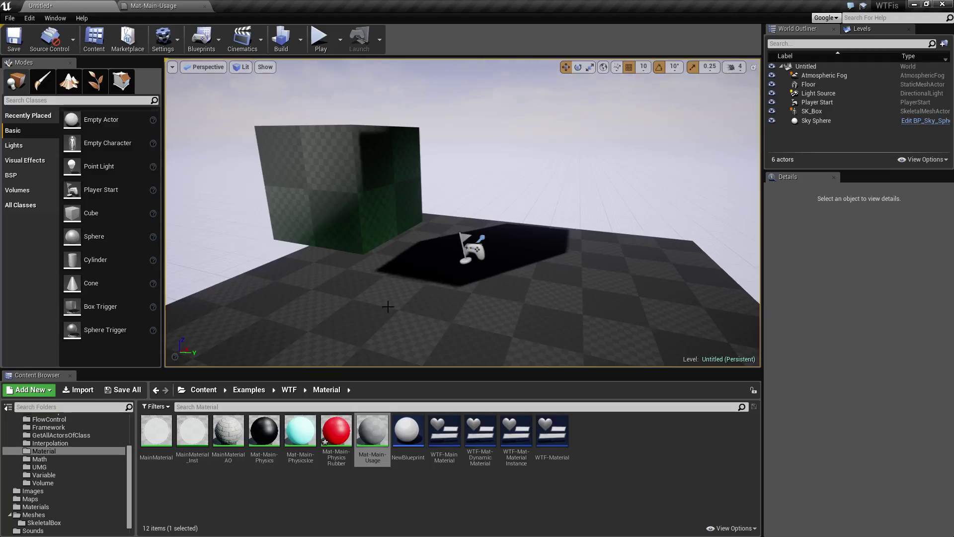
scroll(553, 299, down, 3)
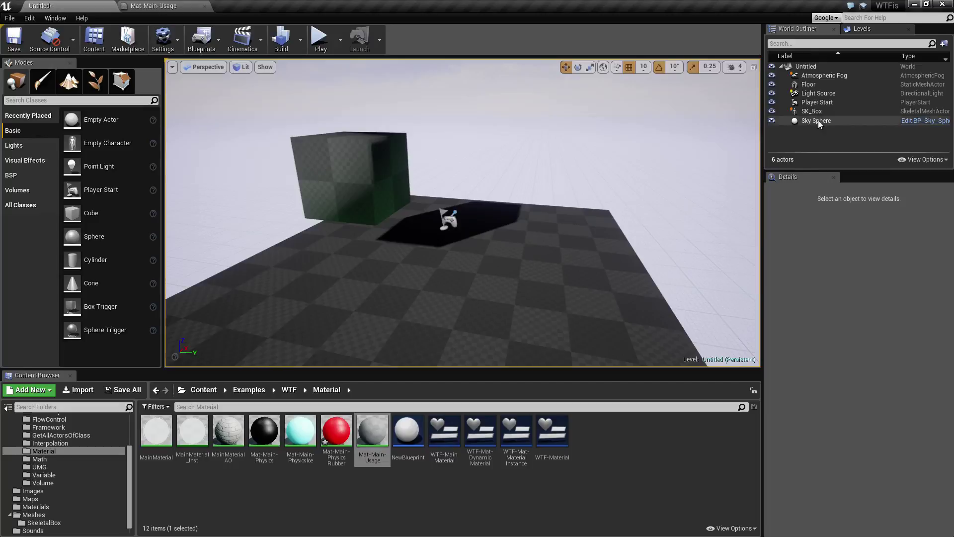
click(815, 94)
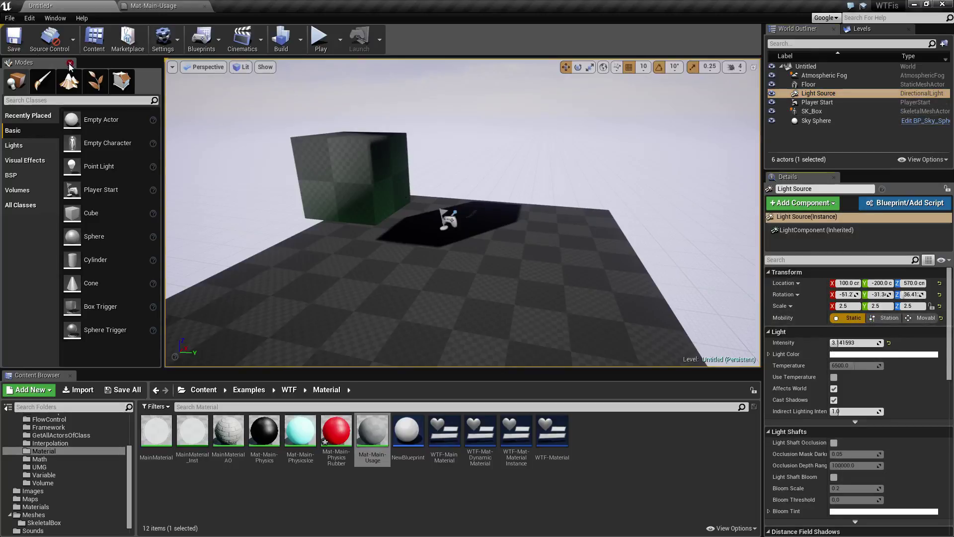
click(14, 39)
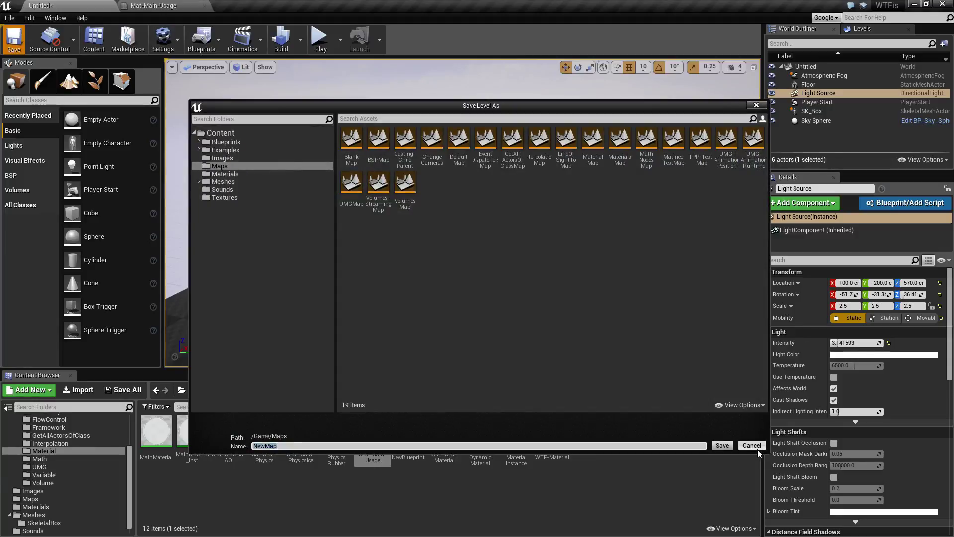
key(Escape)
drag(554, 123, 504, 121)
drag(507, 155, 502, 142)
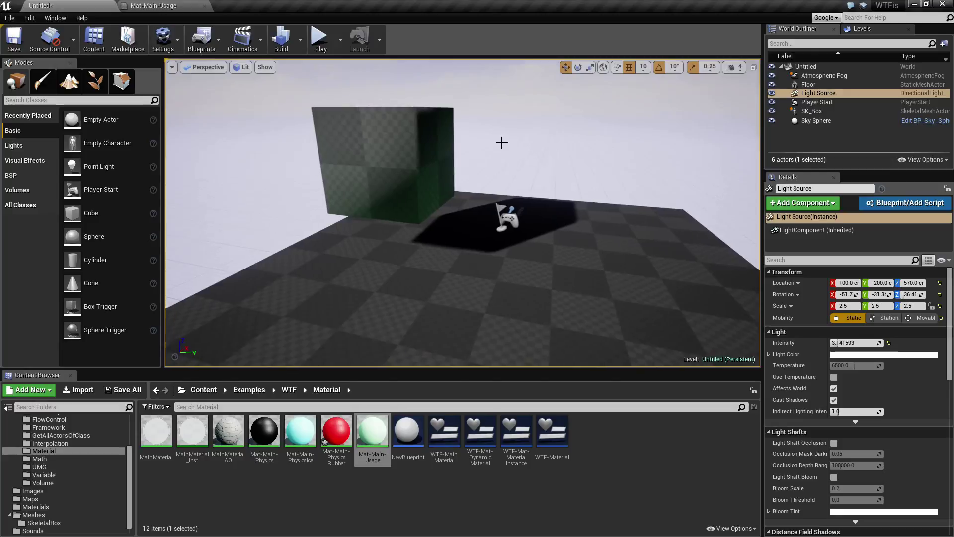
Drag Mat-Main-Usage onto the floor and confirm the floor now uses it
click(154, 5)
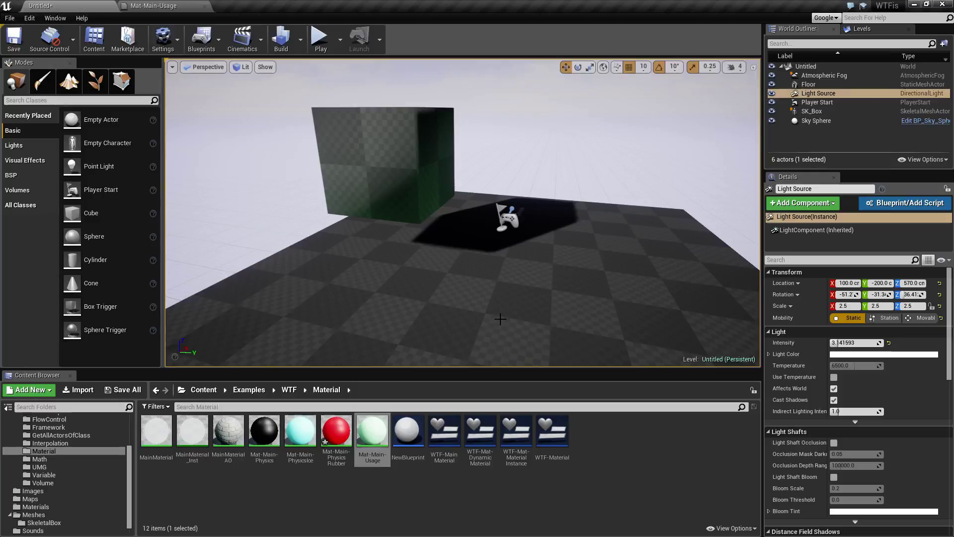
drag(366, 426, 582, 263)
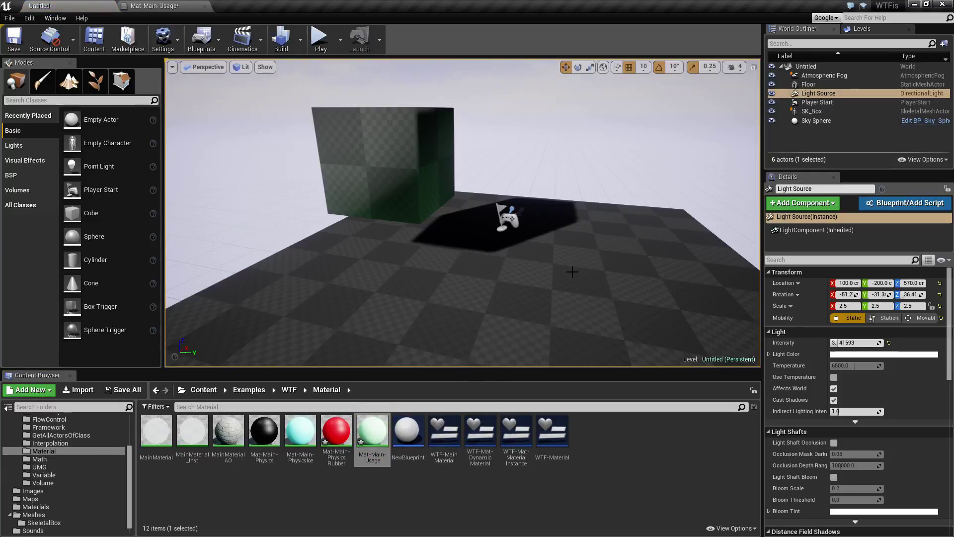
click(628, 320)
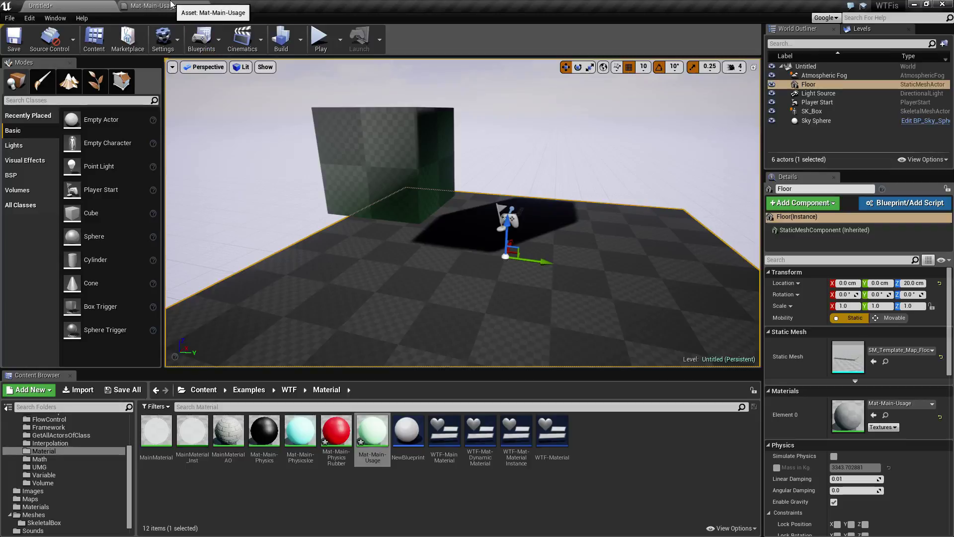
click(222, 34)
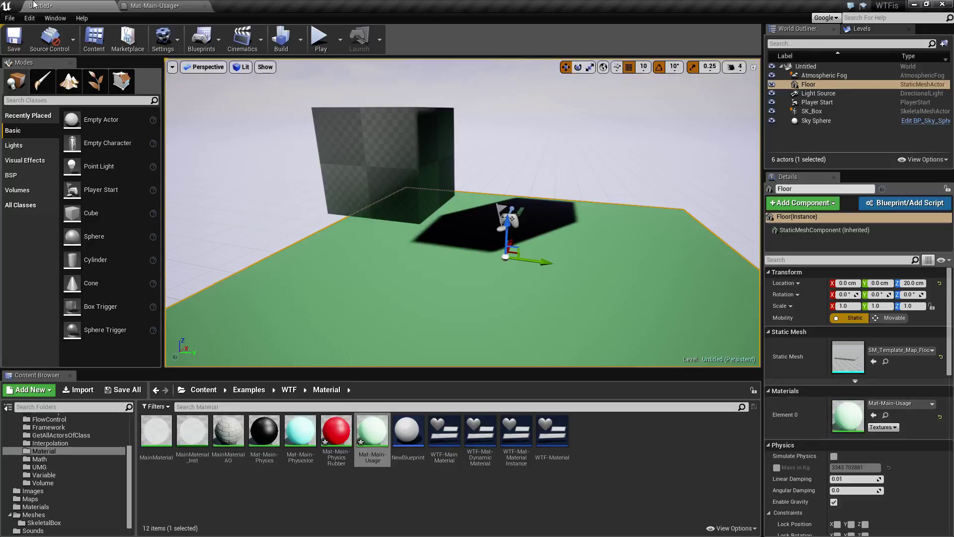
click(164, 6)
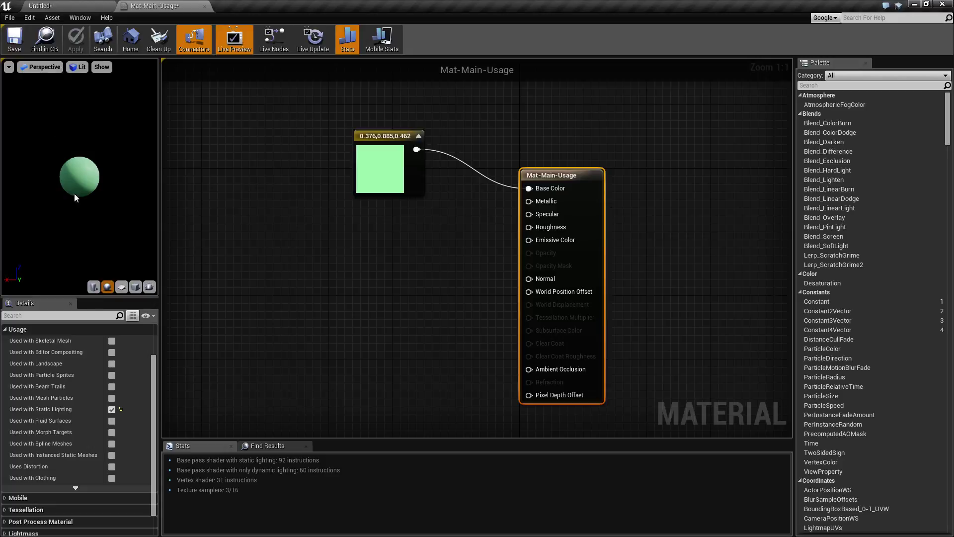
Save Mat-Main-Usage and show the advanced Usage options, including Automatically Set Usage in Editor
click(23, 43)
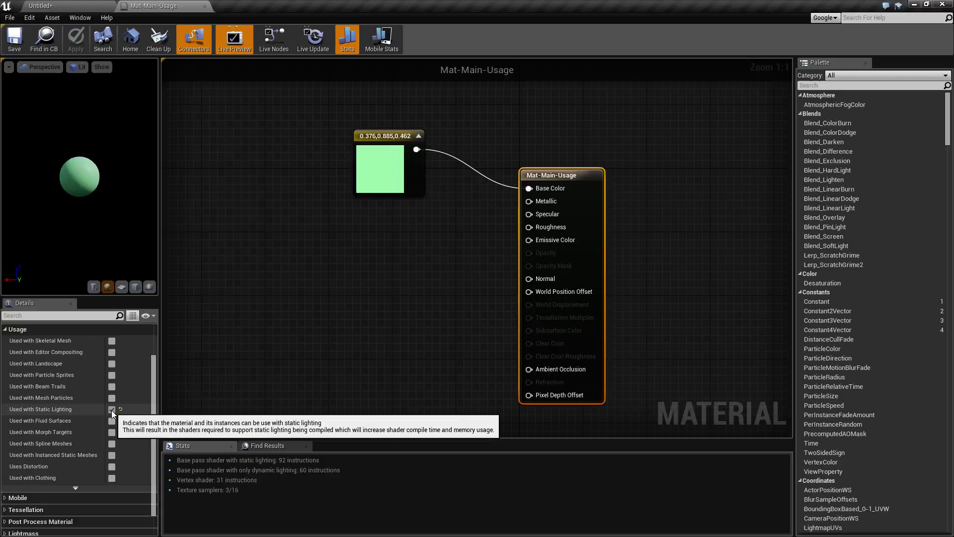
scroll(100, 428, down, 2)
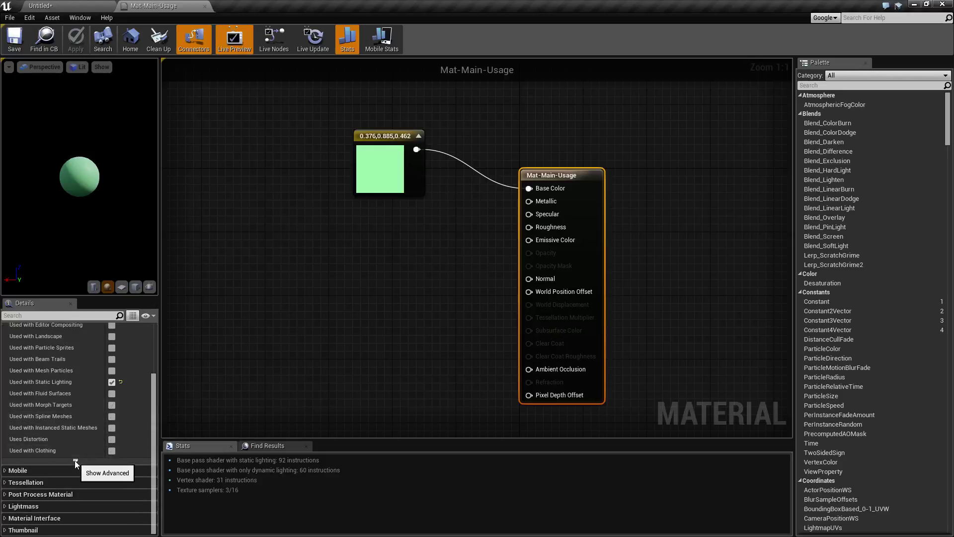
click(75, 461)
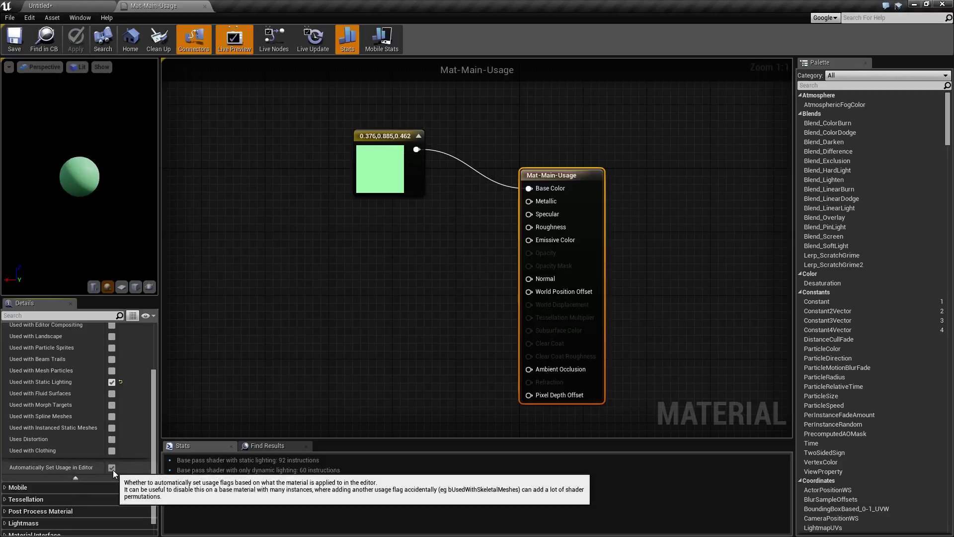
click(75, 477)
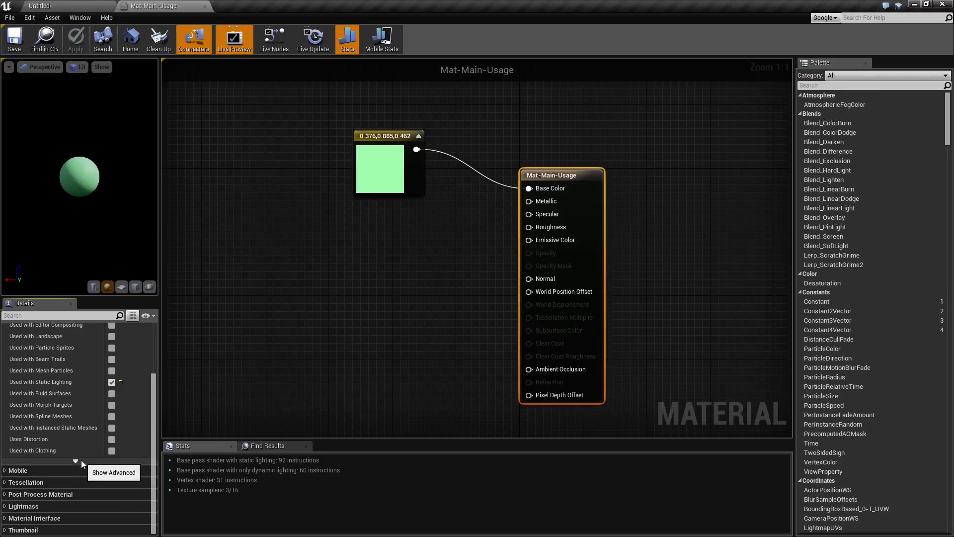
click(79, 460)
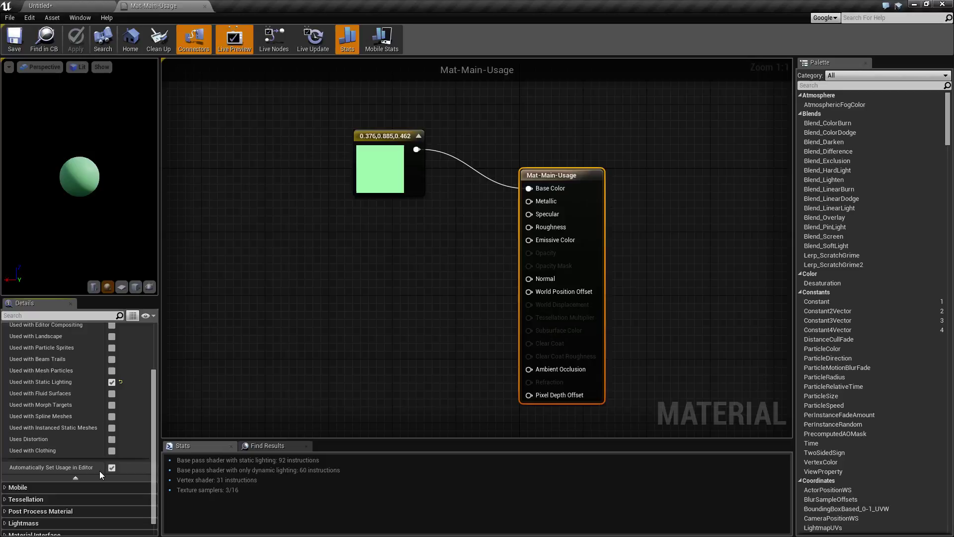
scroll(99, 367, up, 1)
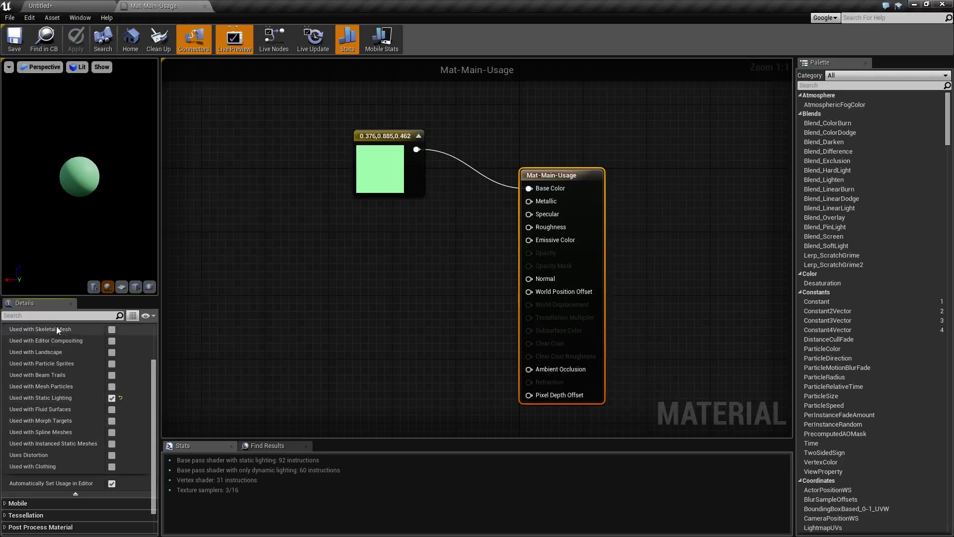
mouse_move(30, 329)
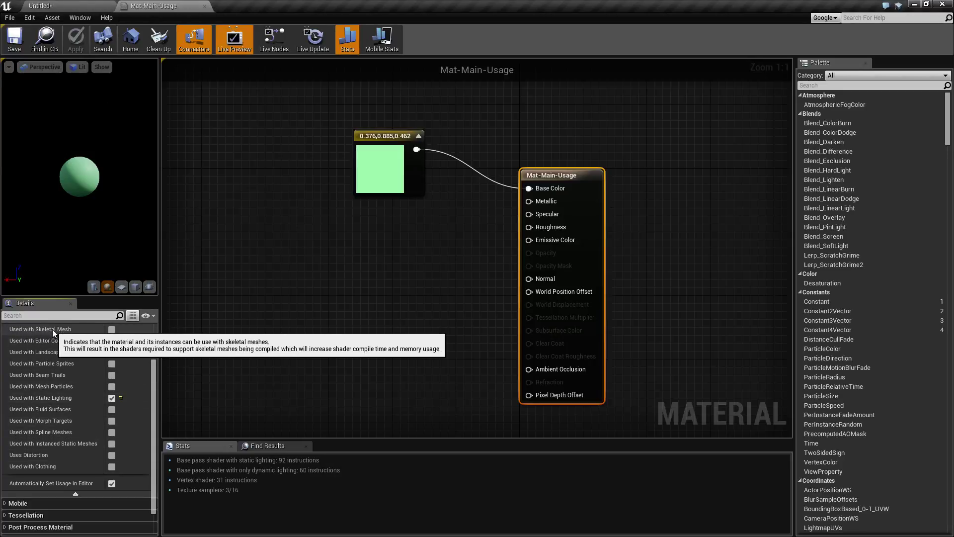
Select the SK_Box cube, drag Mat-Main-Usage onto it, and reselect it to confirm the assignment
click(39, 5)
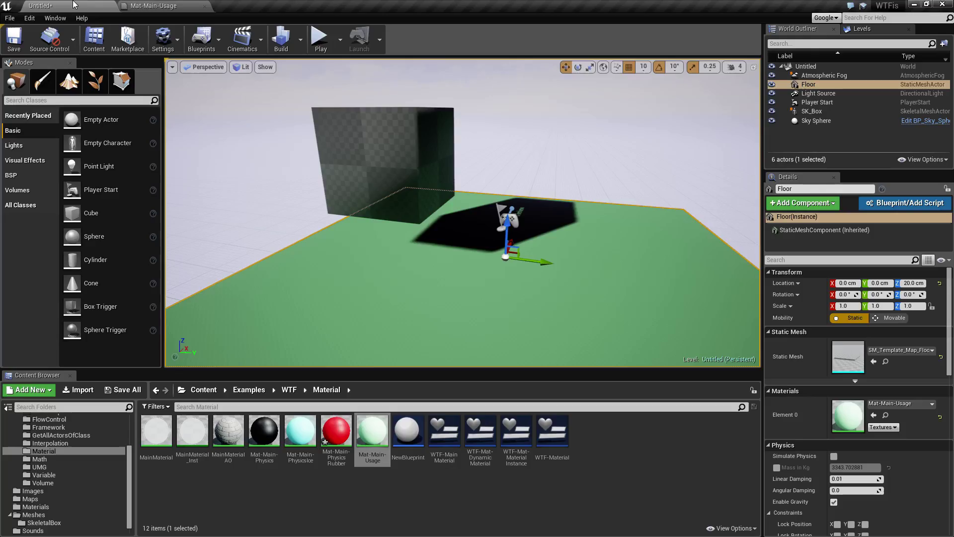
click(373, 168)
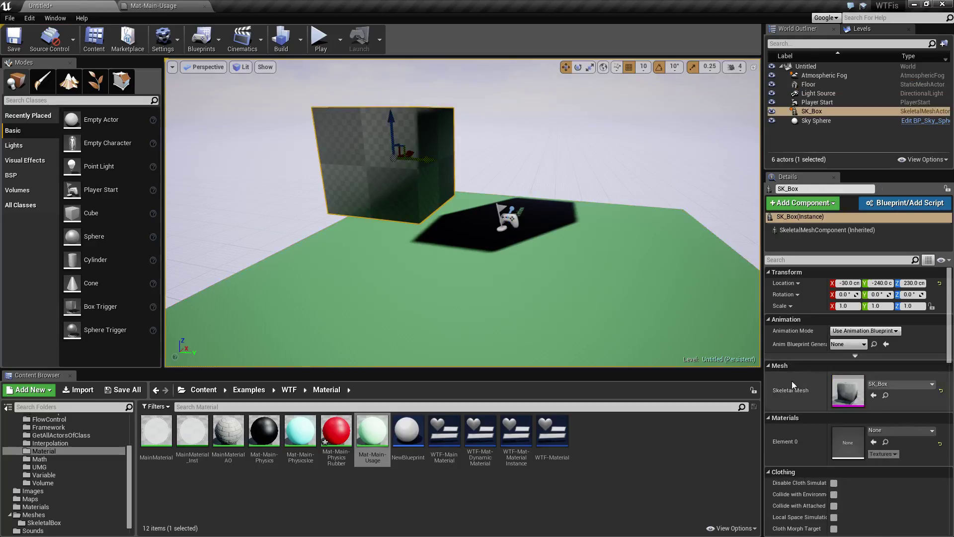
drag(376, 441, 336, 137)
click(584, 267)
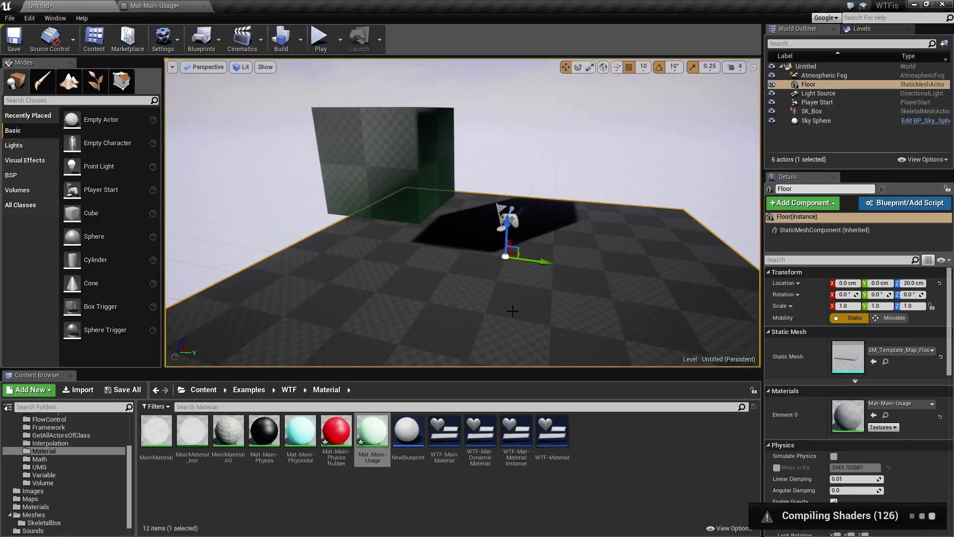
click(561, 168)
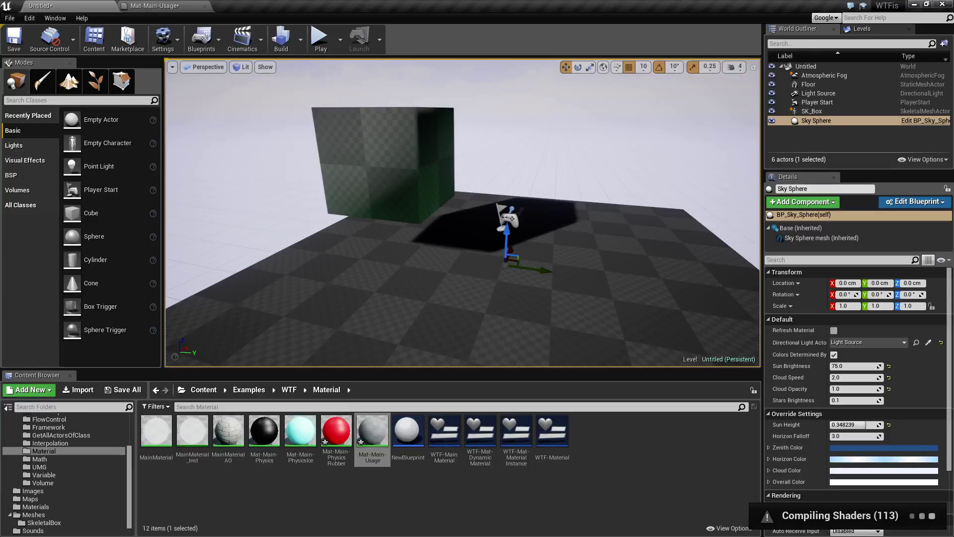
click(449, 144)
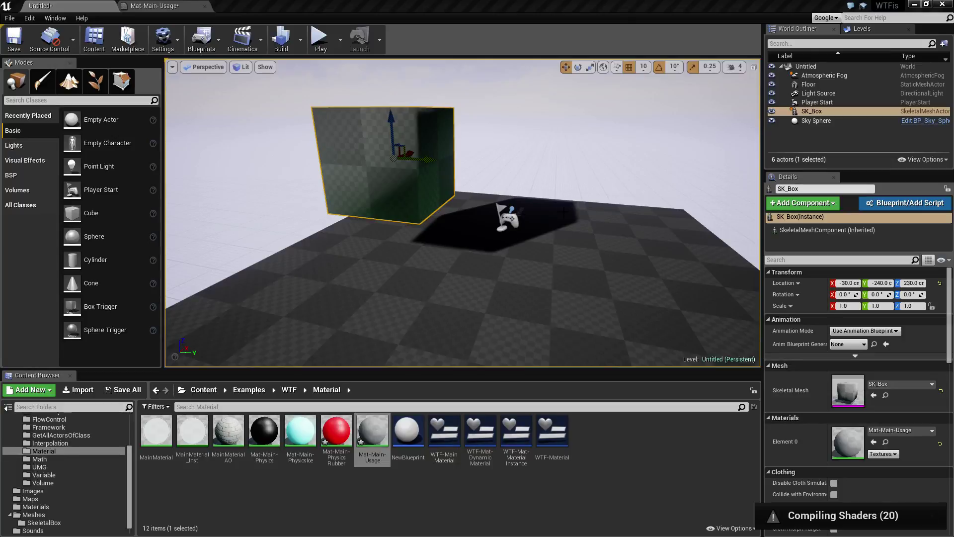
click(540, 247)
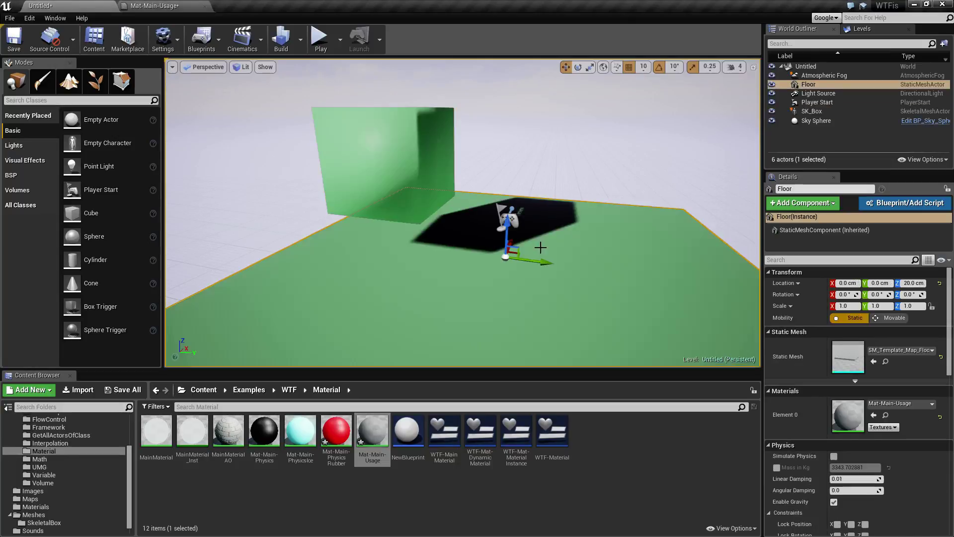
click(383, 145)
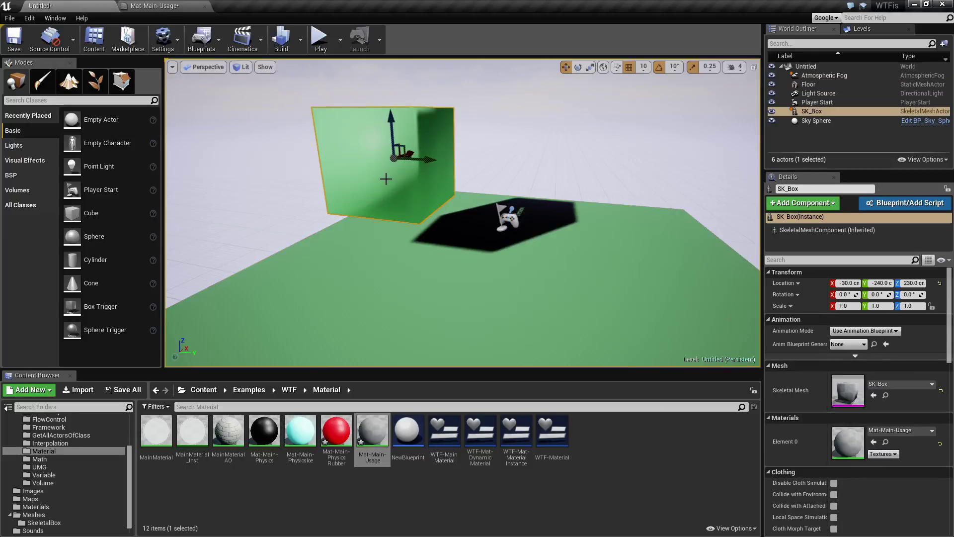
click(164, 6)
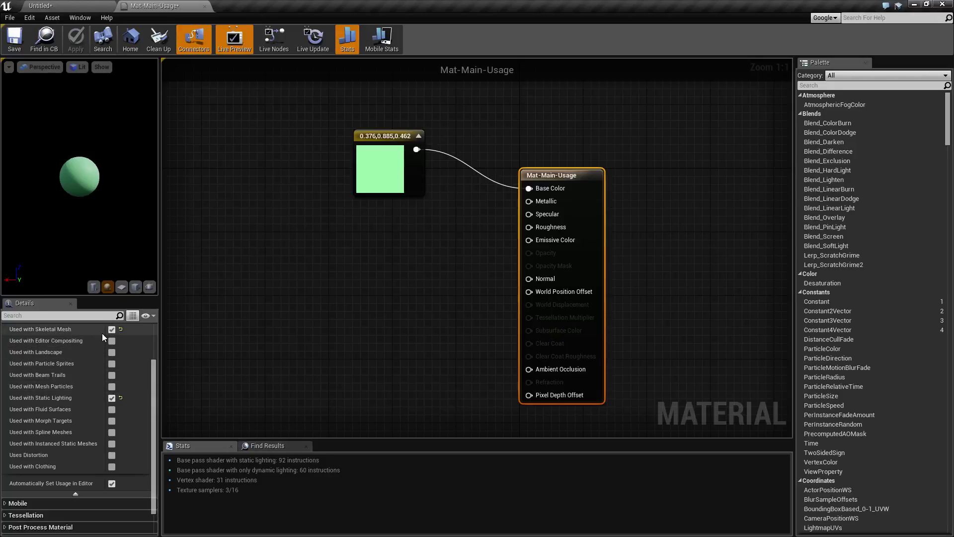
Save Mat-Main-Usage, now with skeletal-mesh usage, and head back to the Untitled level
click(20, 40)
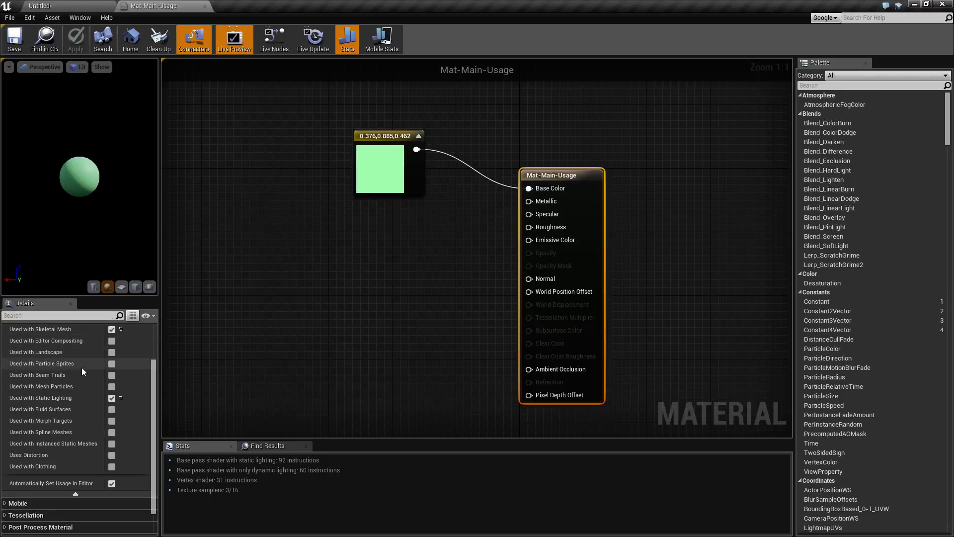
scroll(80, 366, up, 1)
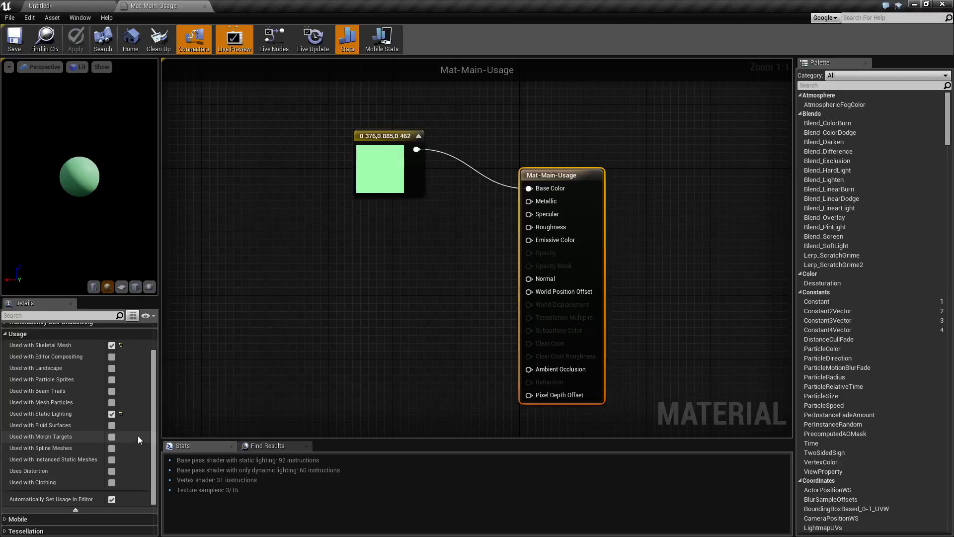
scroll(130, 436, down, 1)
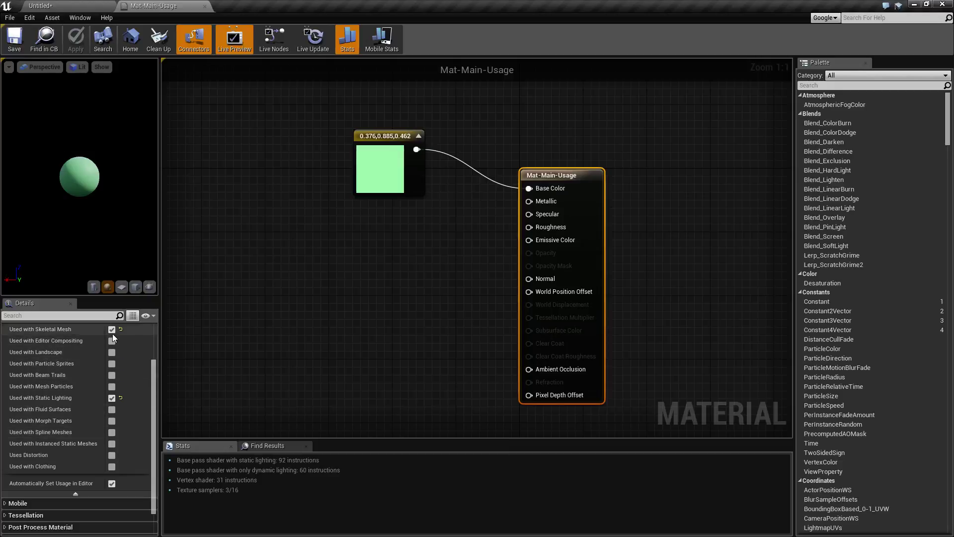
click(84, 6)
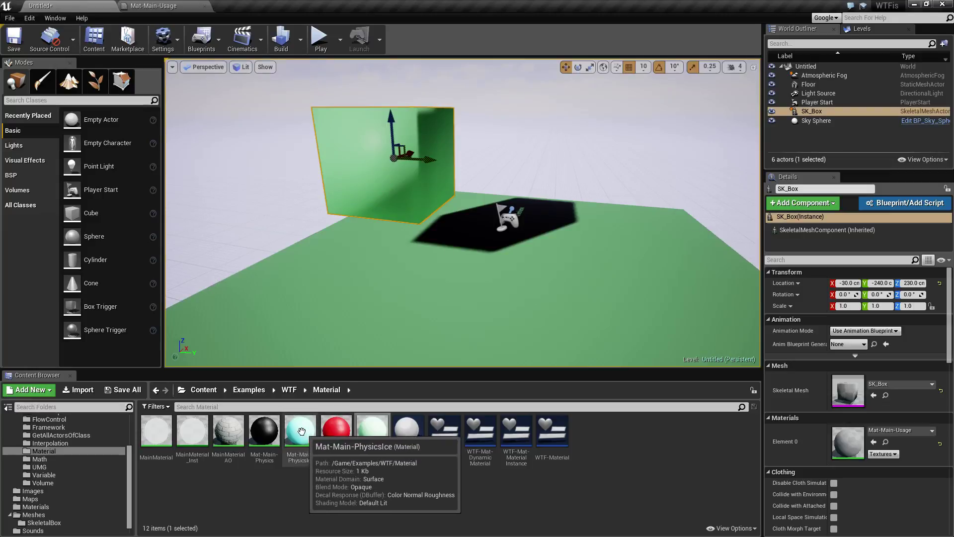
Put Mat-Main-PhysicsIce on the box, then open the floor's Mat-Main-Usage material from Element 0
drag(304, 465, 345, 133)
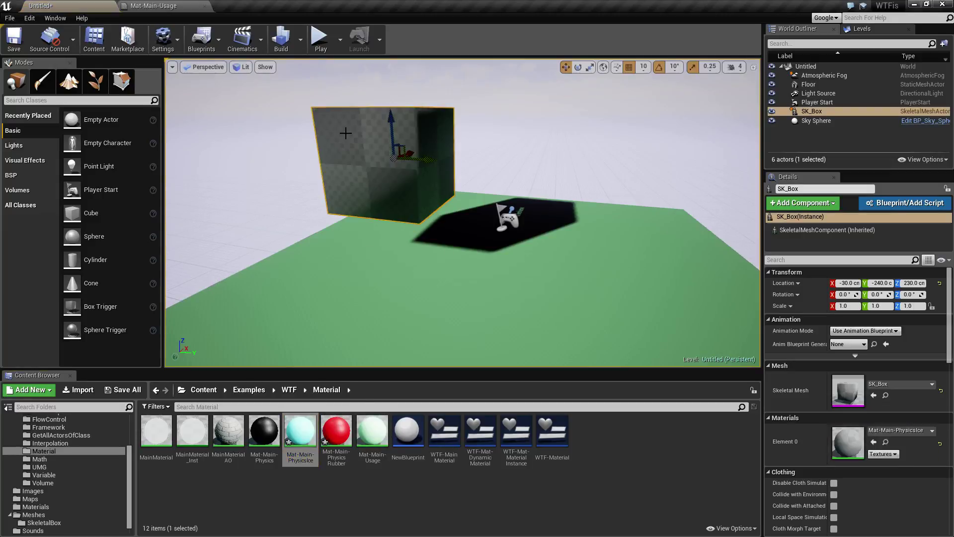
click(571, 268)
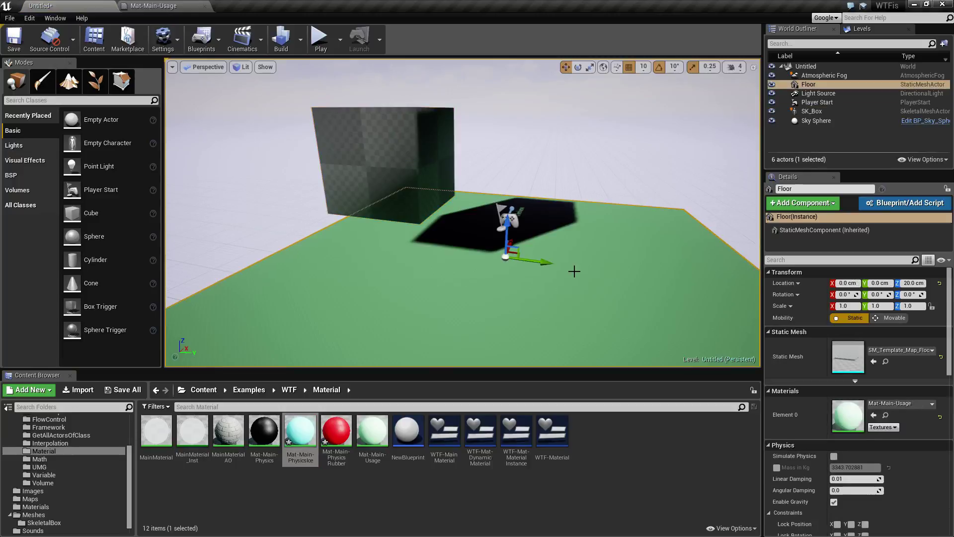
double_click(848, 414)
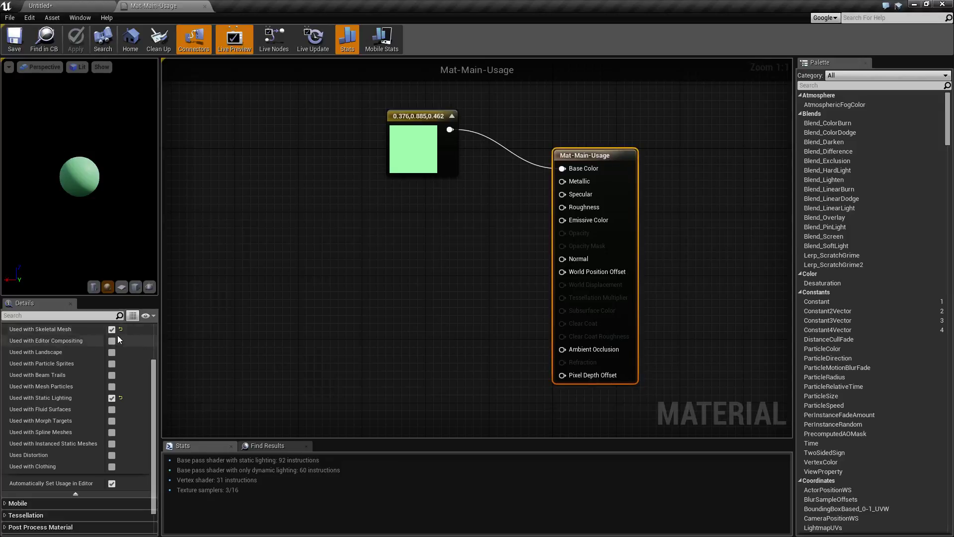
Uncheck Used with Skeletal Mesh and Automatically Set Usage in Editor, then apply the material
mouse_move(110, 330)
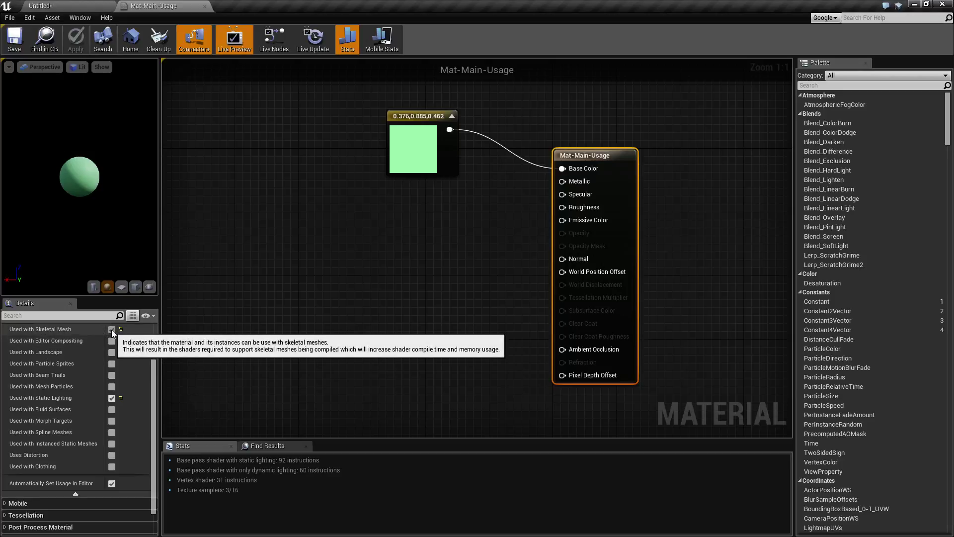
click(112, 330)
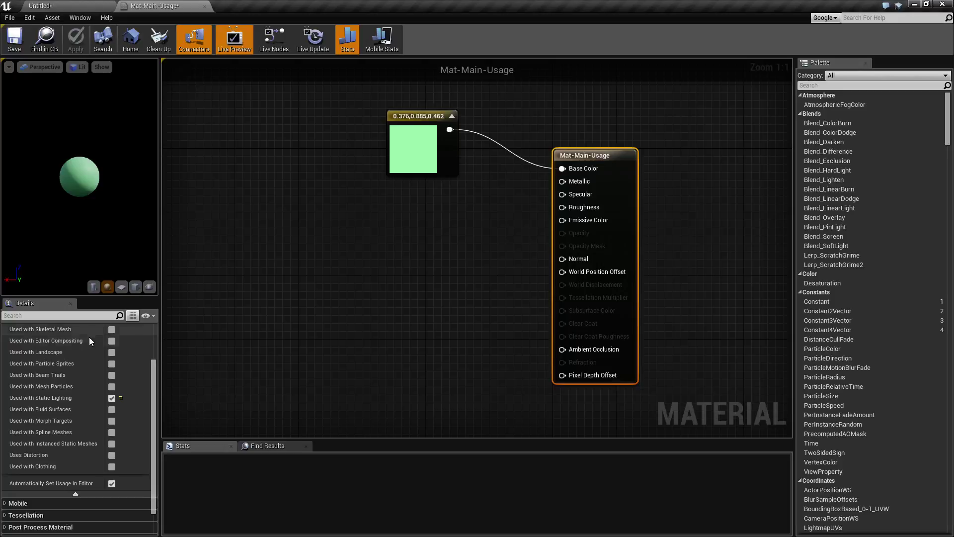
scroll(89, 378, down, 2)
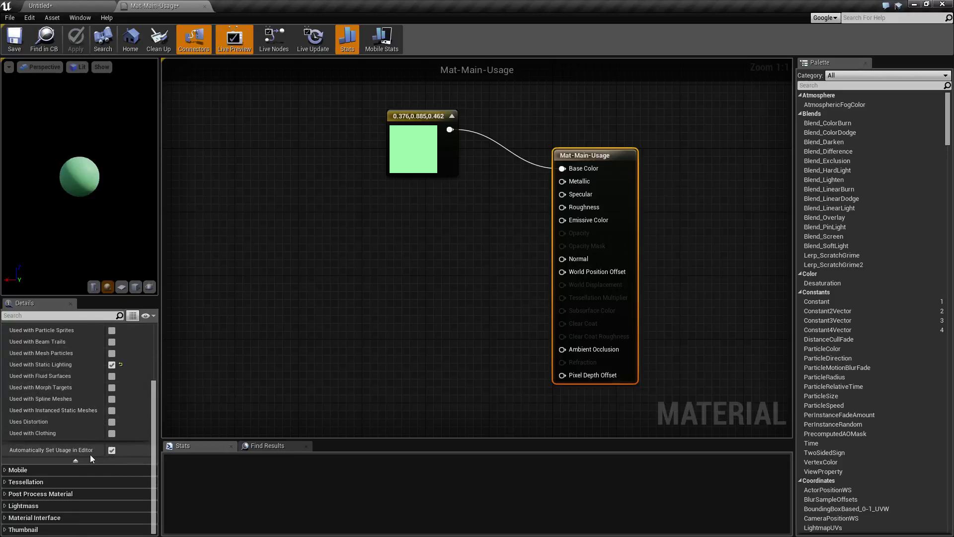
click(112, 450)
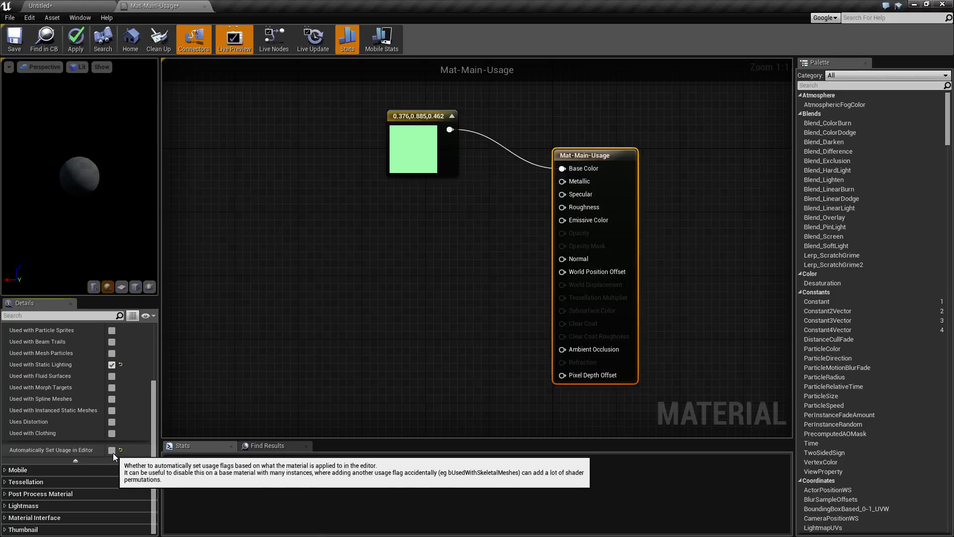
click(112, 364)
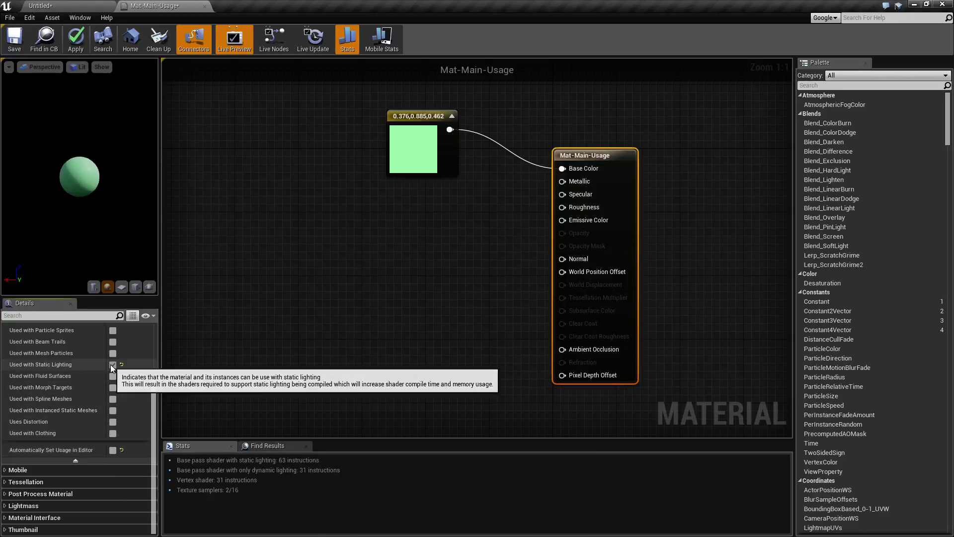
click(76, 39)
scroll(103, 365, up, 1)
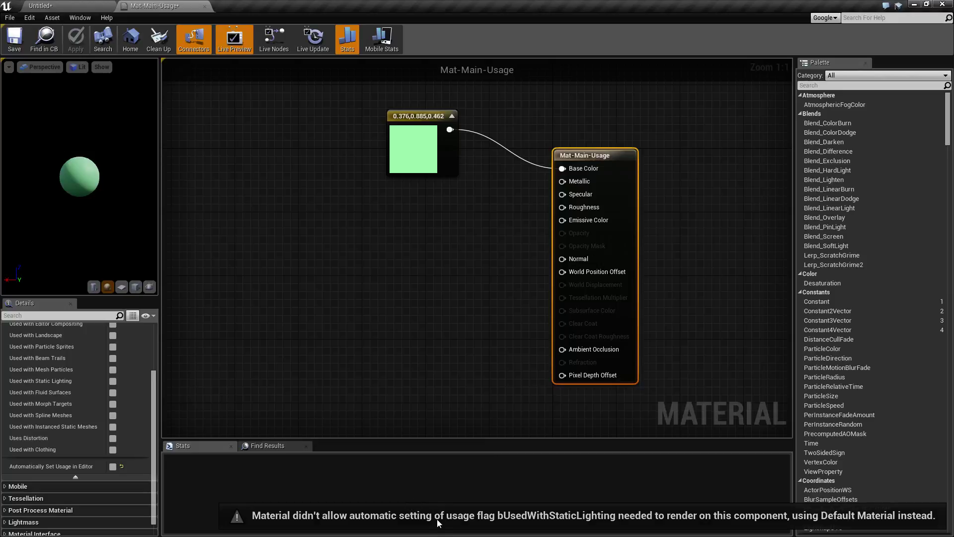
Reset the floor's Element 0, reassign Mat-Main-Usage to it, and reopen the material
click(43, 6)
click(940, 416)
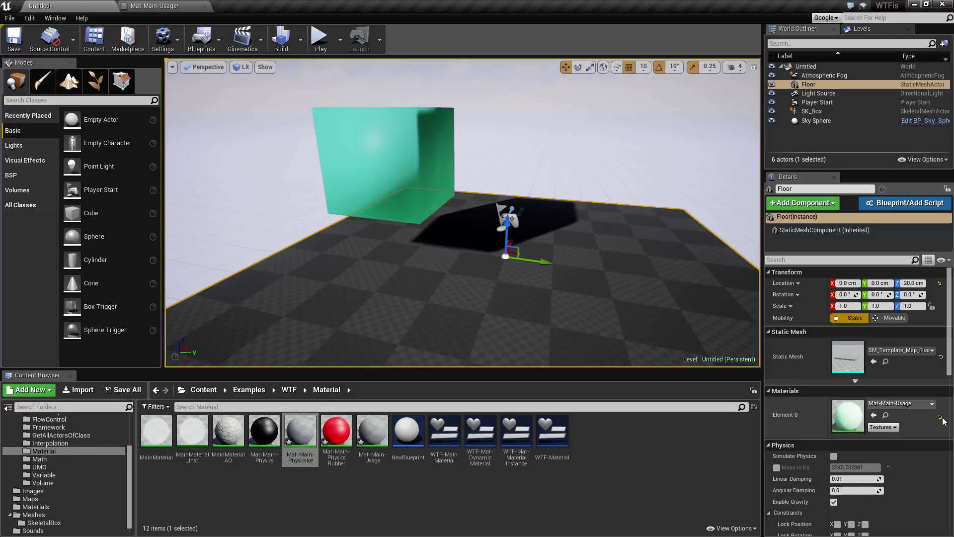
drag(372, 436, 452, 287)
click(873, 415)
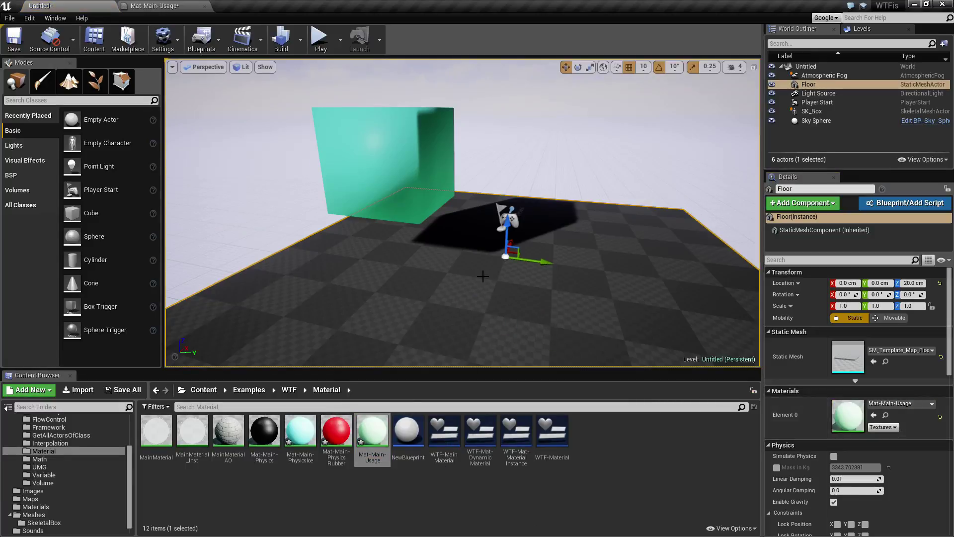
click(163, 5)
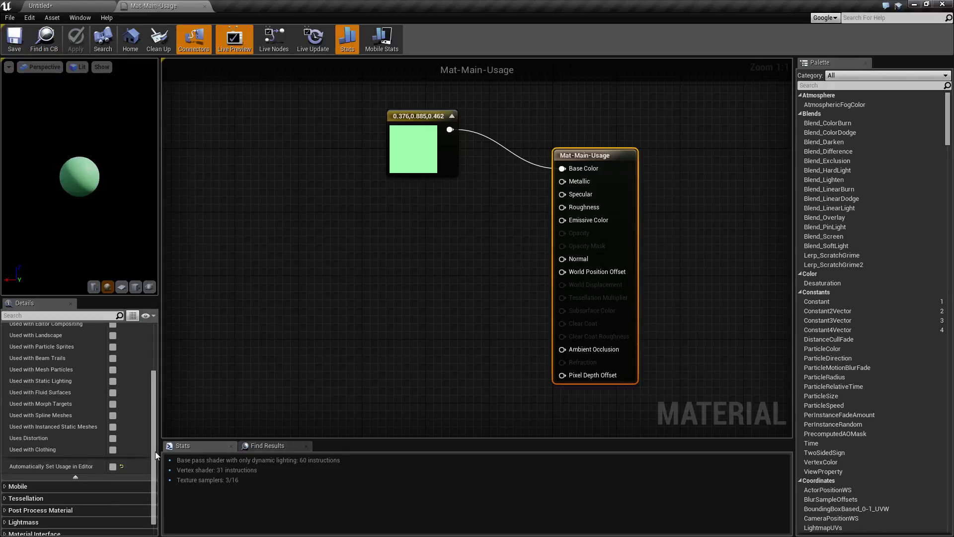
click(59, 5)
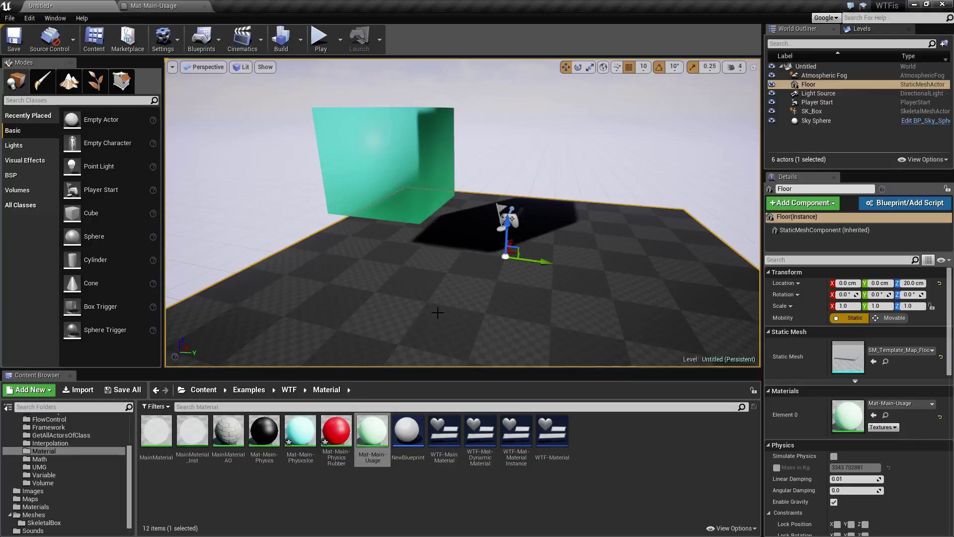
double_click(372, 433)
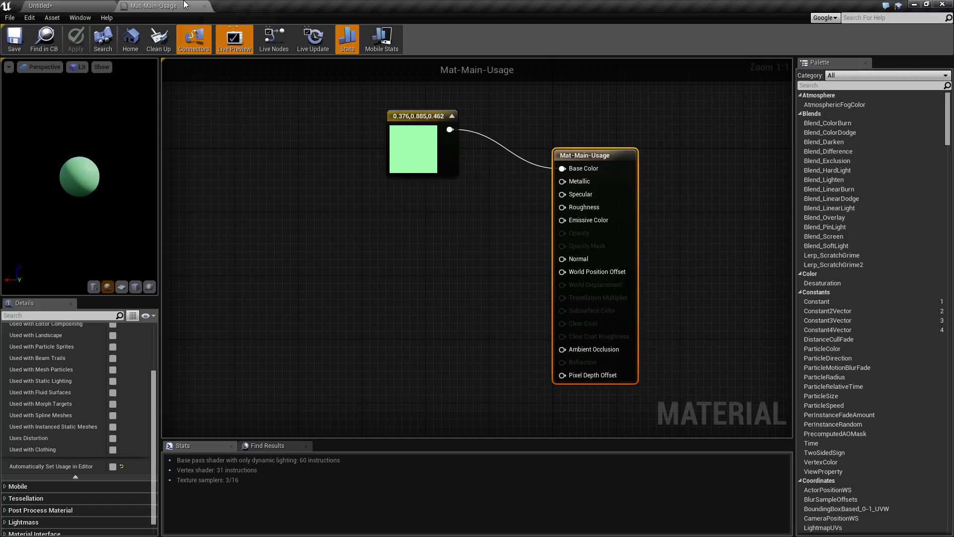
Try Used with Static Lighting on the floor, then turn it back off and save the material
click(113, 381)
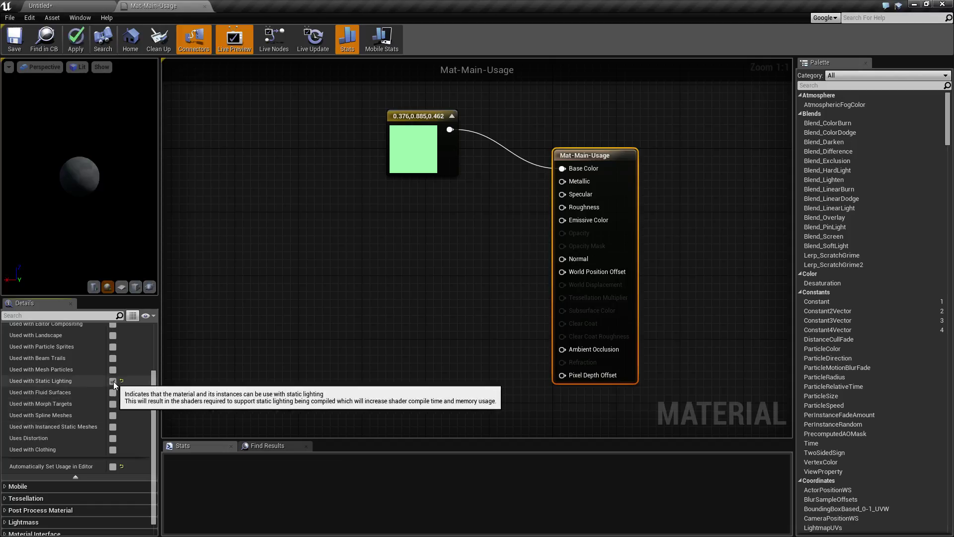
click(76, 40)
click(65, 5)
click(154, 5)
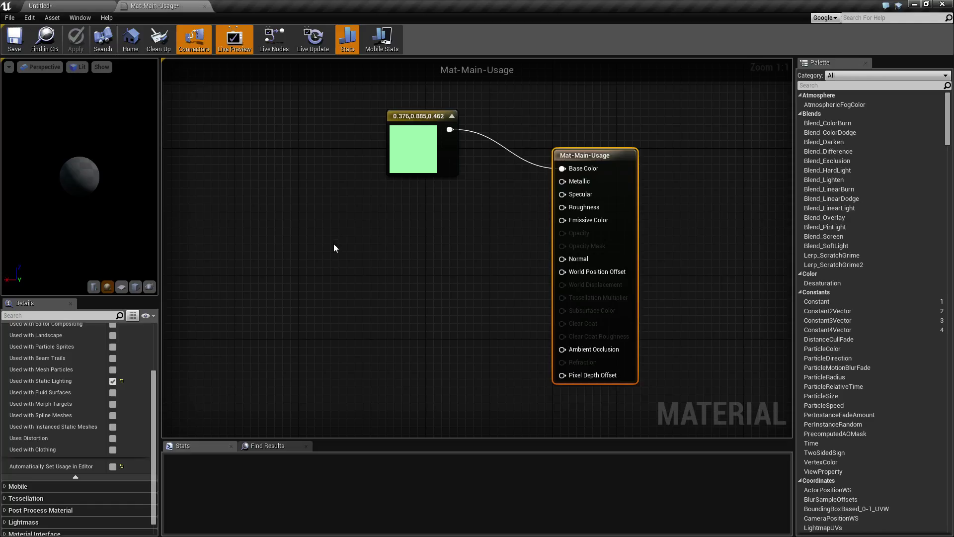
click(65, 5)
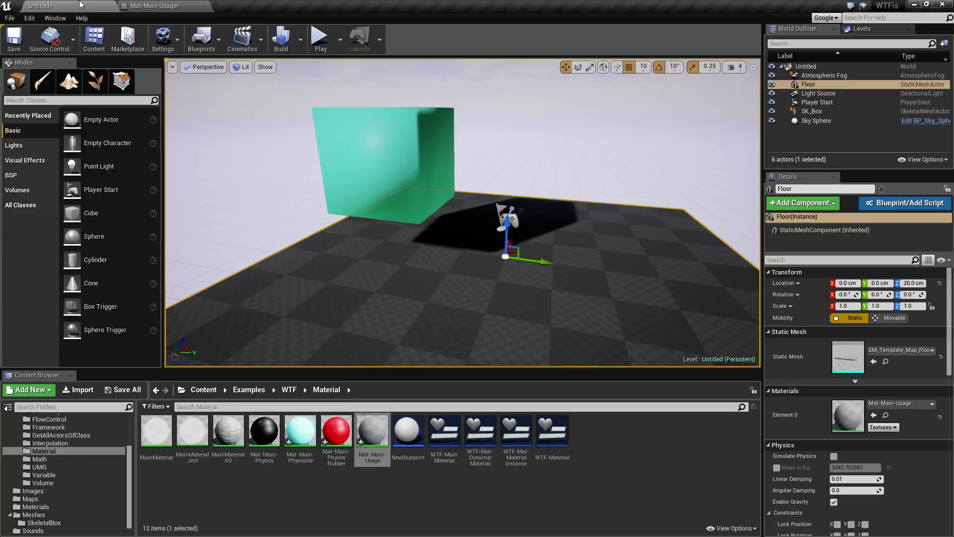
click(154, 5)
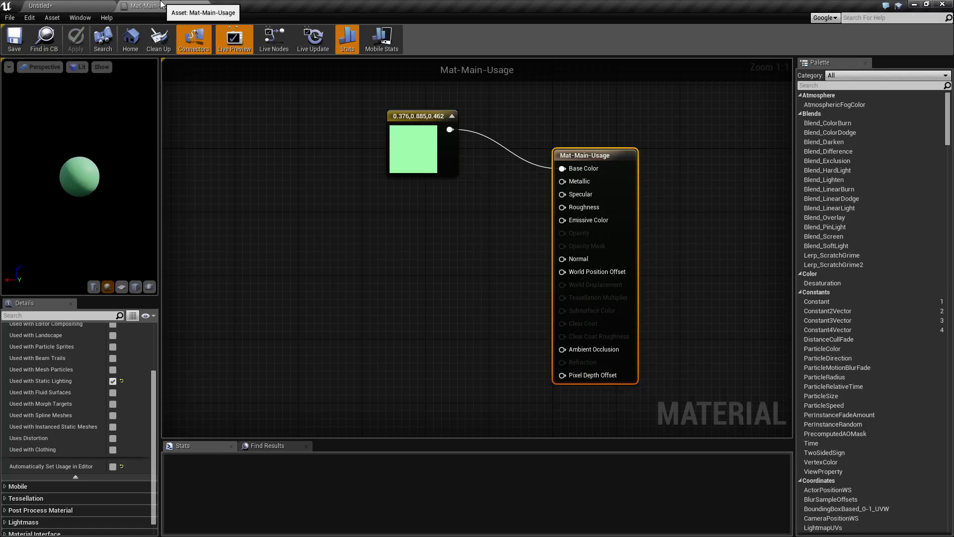
click(112, 381)
key(ctrl+s)
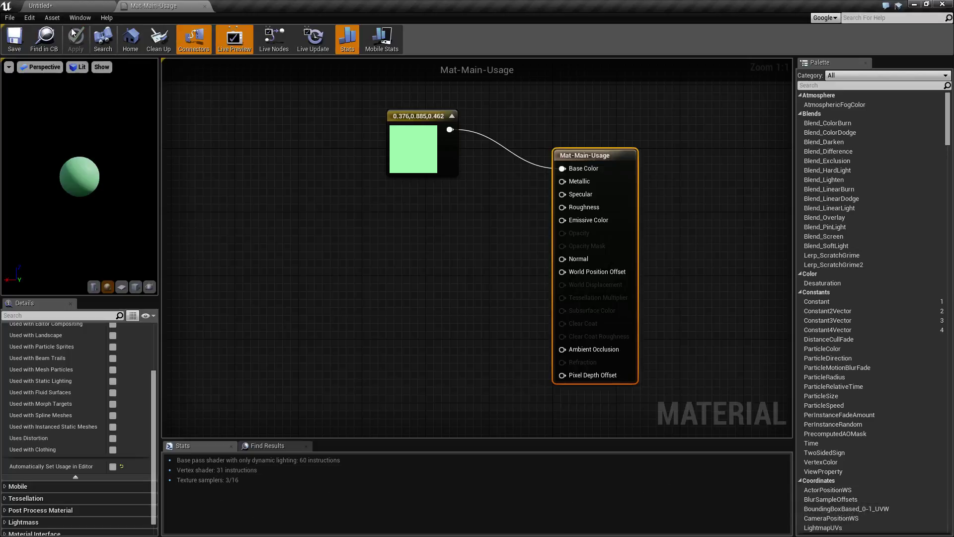
click(67, 6)
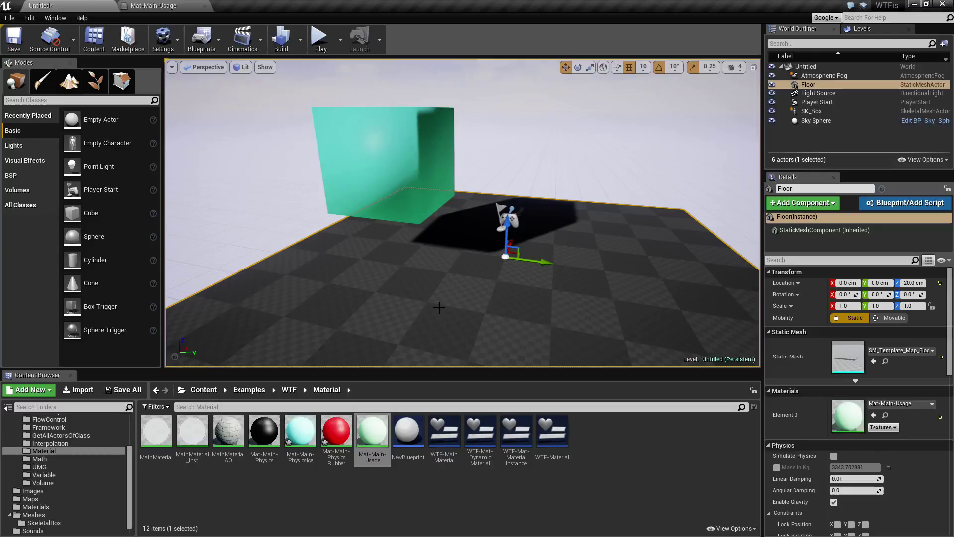
click(152, 6)
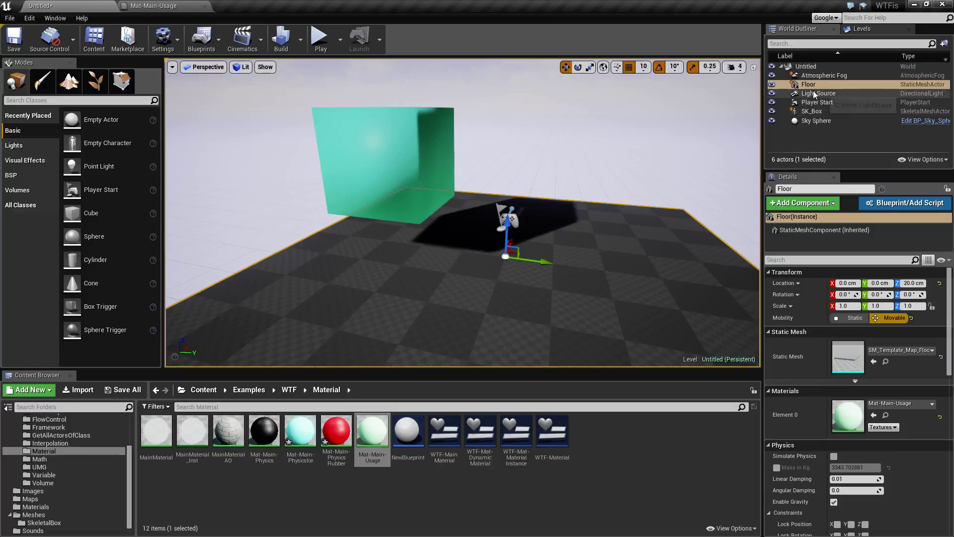
click(817, 93)
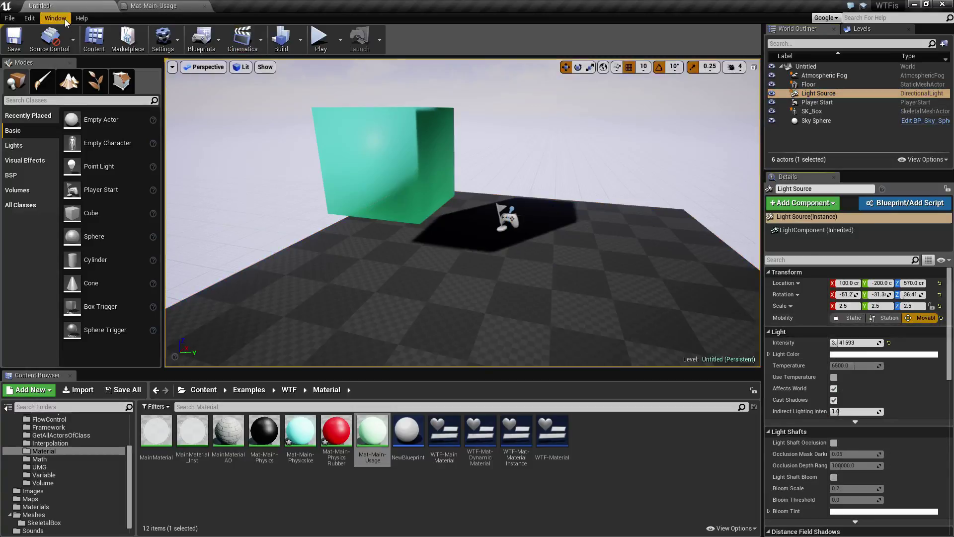
click(14, 38)
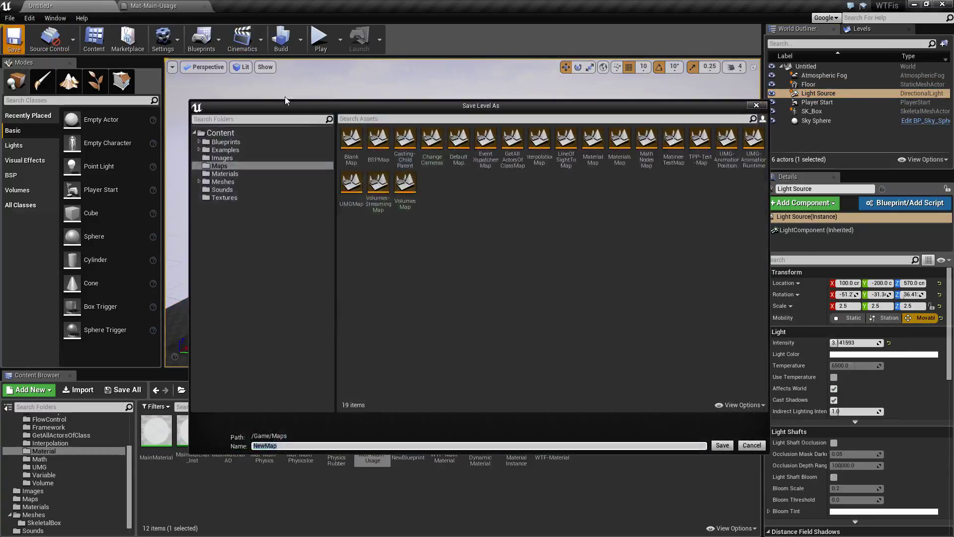
click(751, 445)
Reset Automatically Set Usage in Editor to on, apply, and check Used with Static Lighting
click(154, 5)
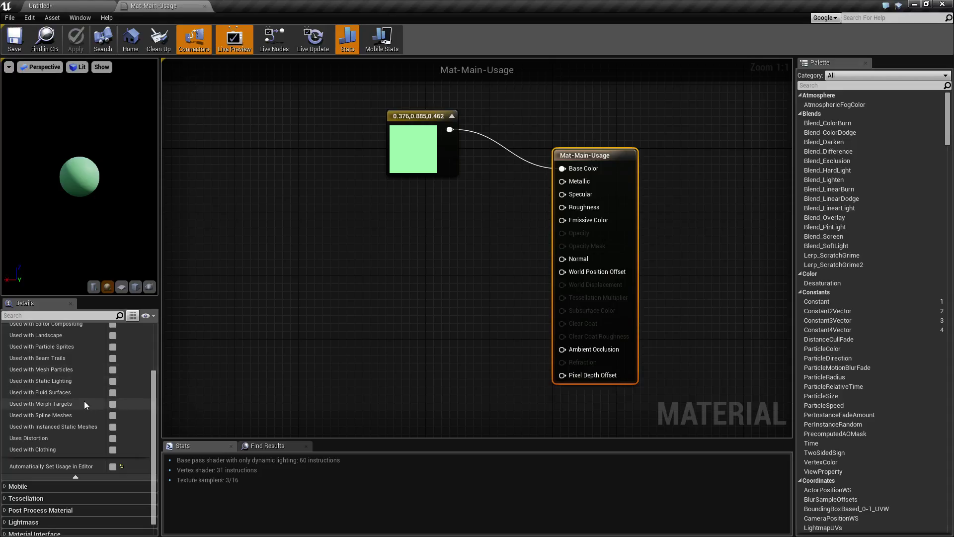
scroll(82, 403, up, 2)
scroll(100, 432, down, 1)
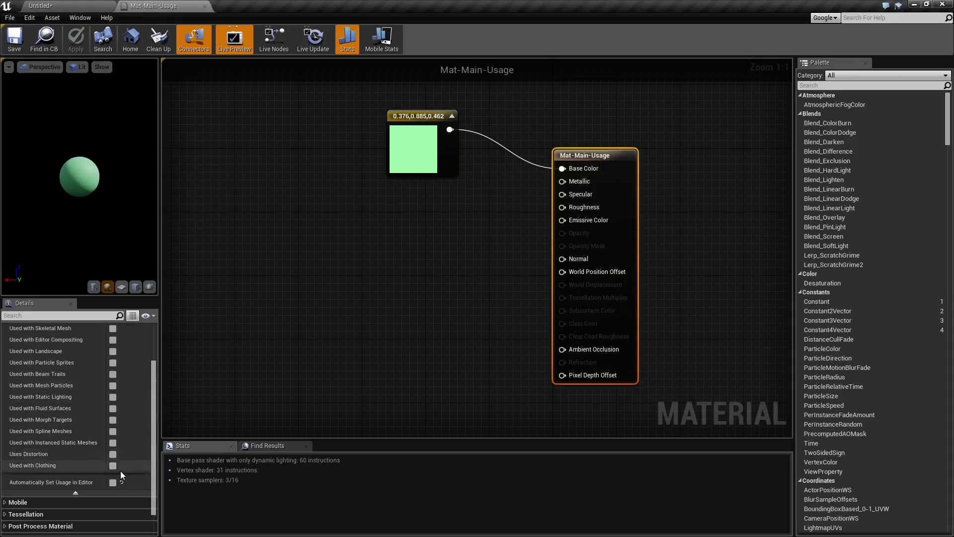
click(120, 481)
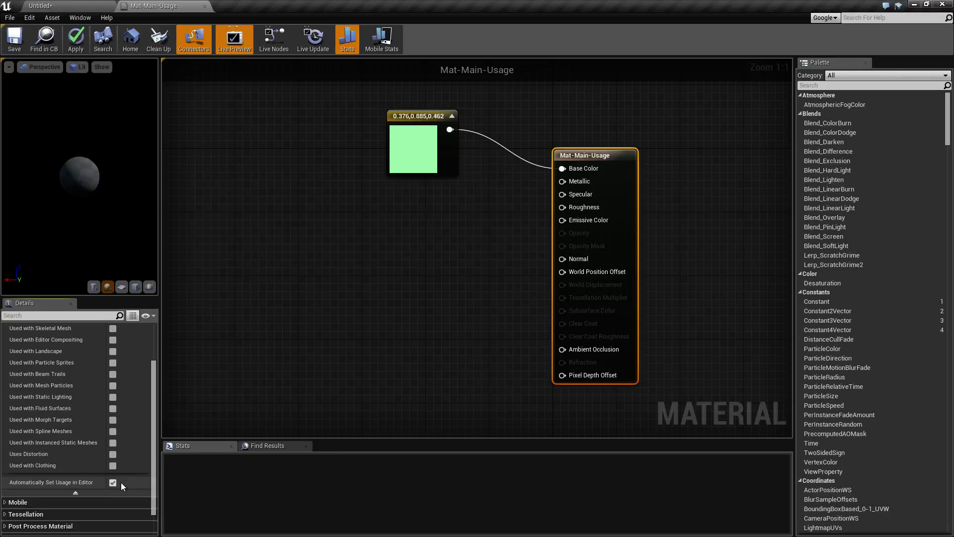
click(84, 39)
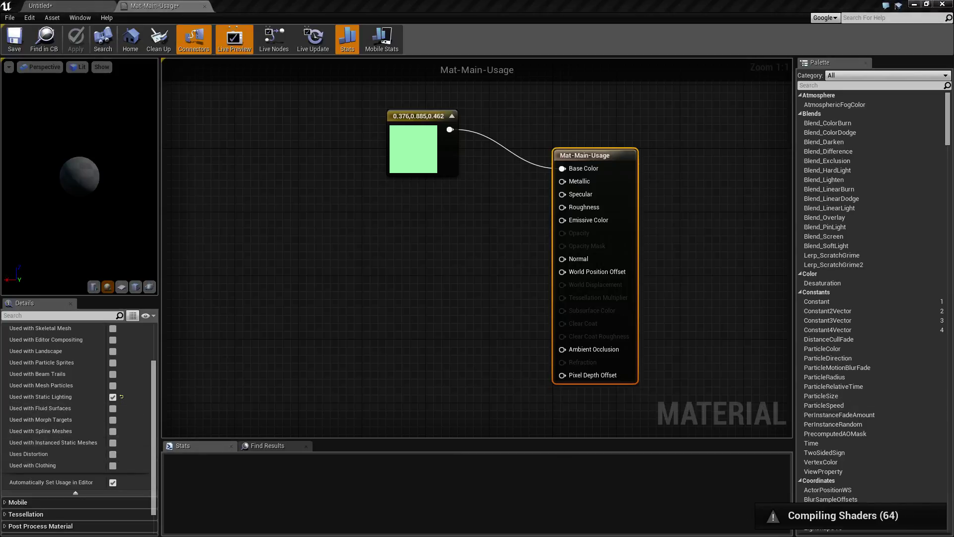
scroll(55, 404, up, 1)
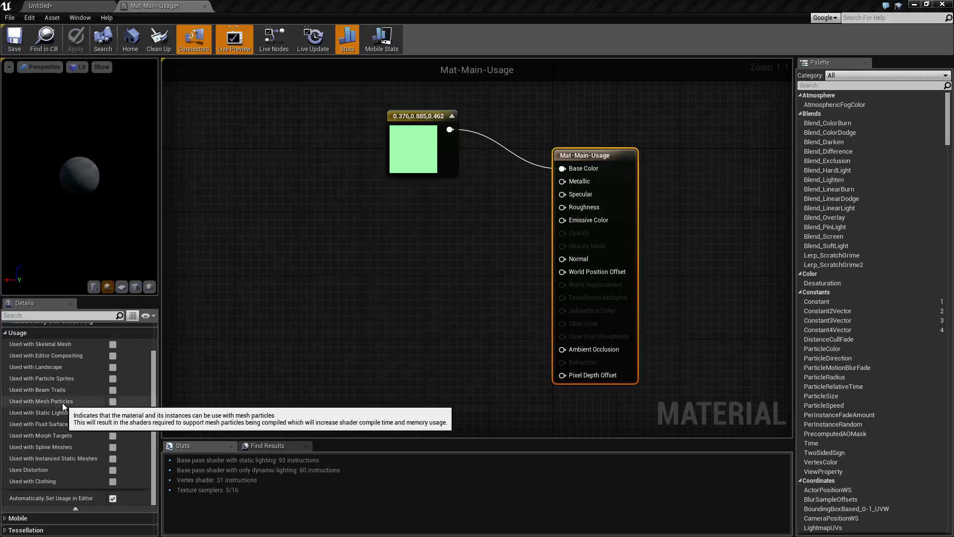
click(113, 412)
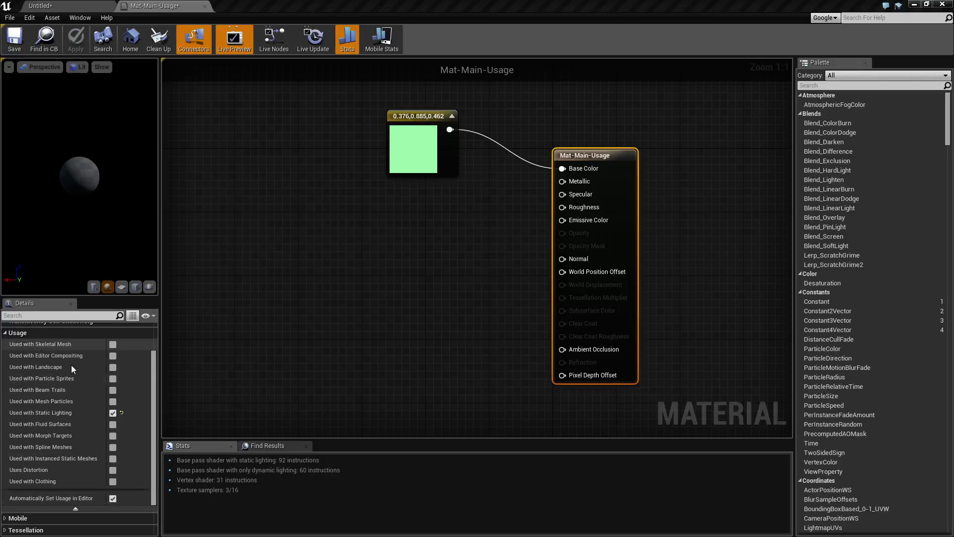
scroll(69, 366, up, 3)
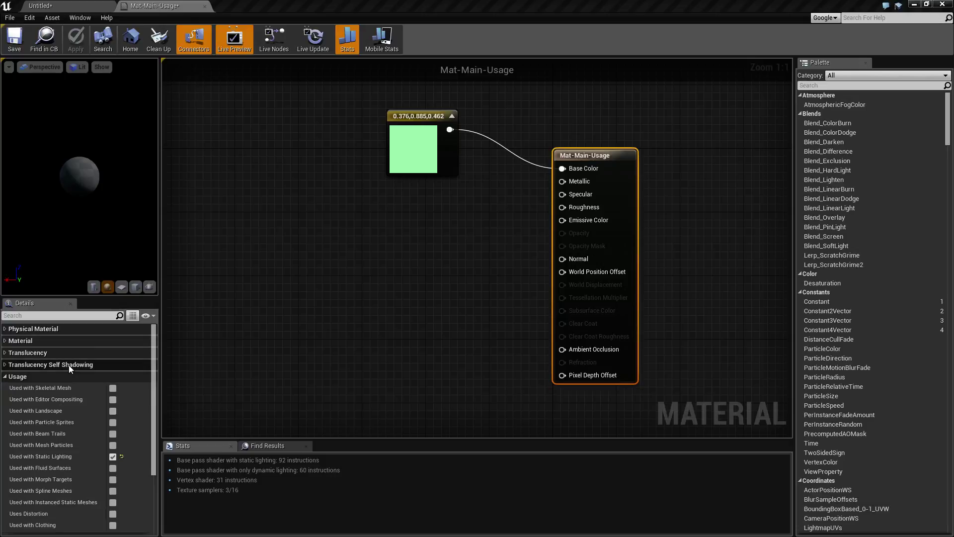